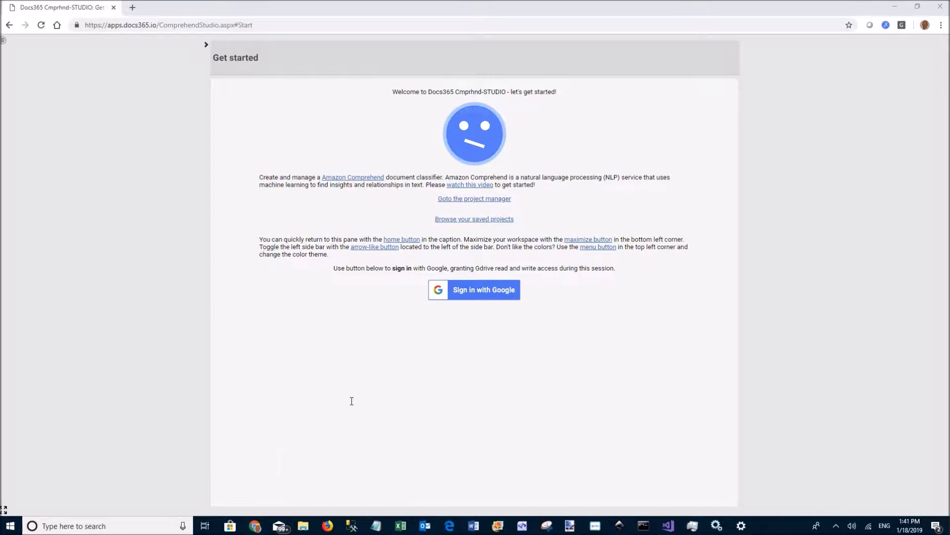
Step: Try maximizing the workspace and restore the normal layout
click(4, 513)
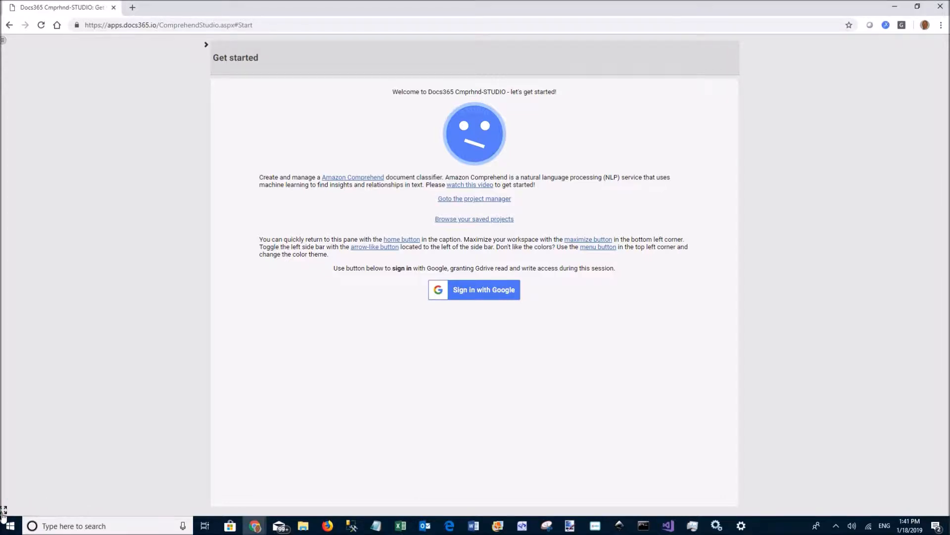
click(3, 510)
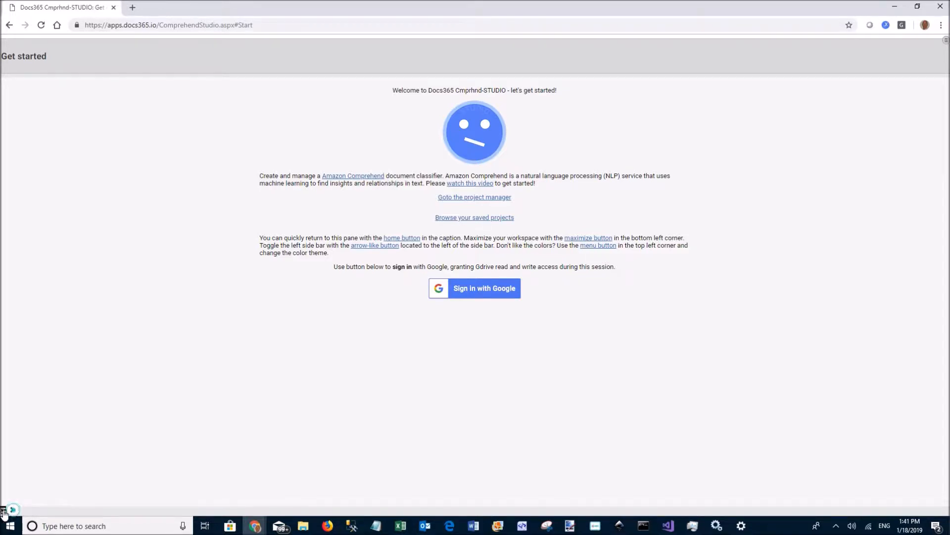
click(4, 511)
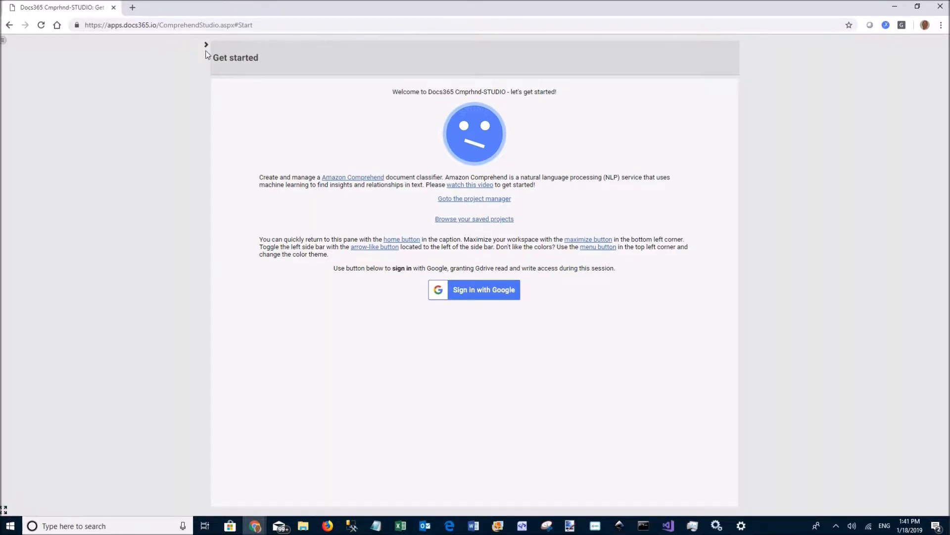
Step: Show the side bar and go to the project manager
click(206, 46)
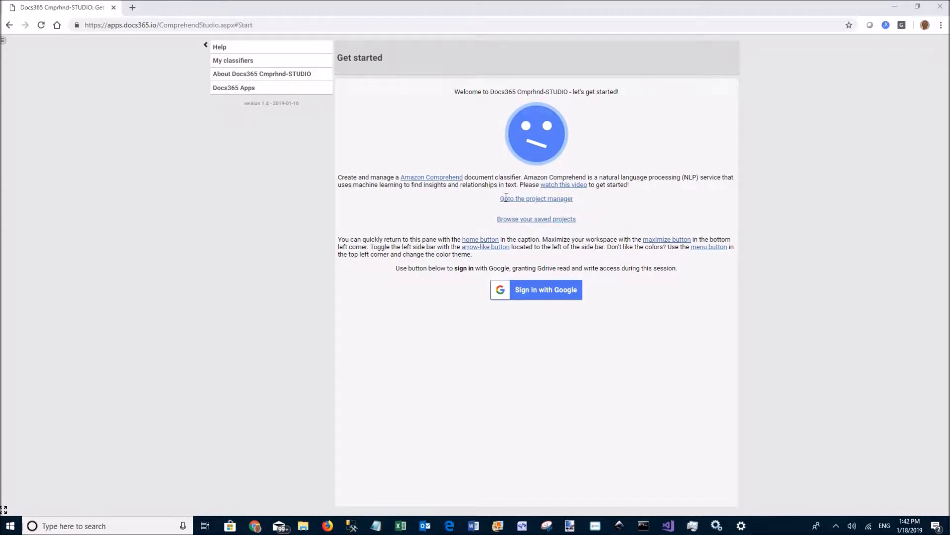
click(549, 201)
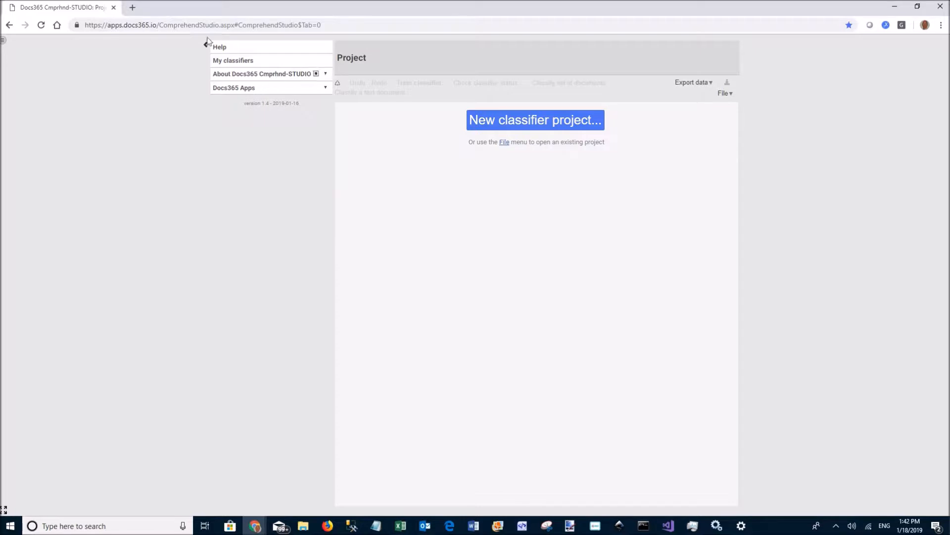
Step: Read the help on starting a project and review the file options for saving, opening and creating classifier projects
click(219, 48)
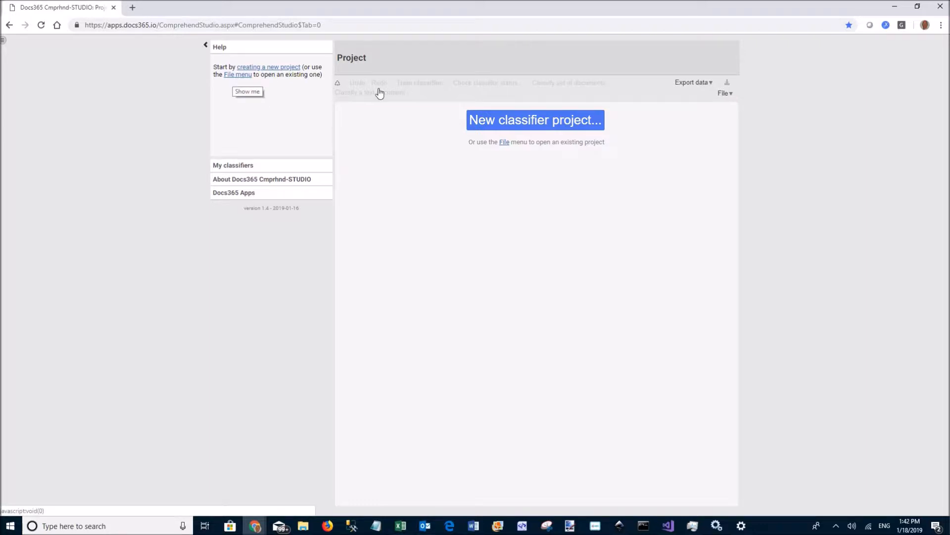
click(290, 71)
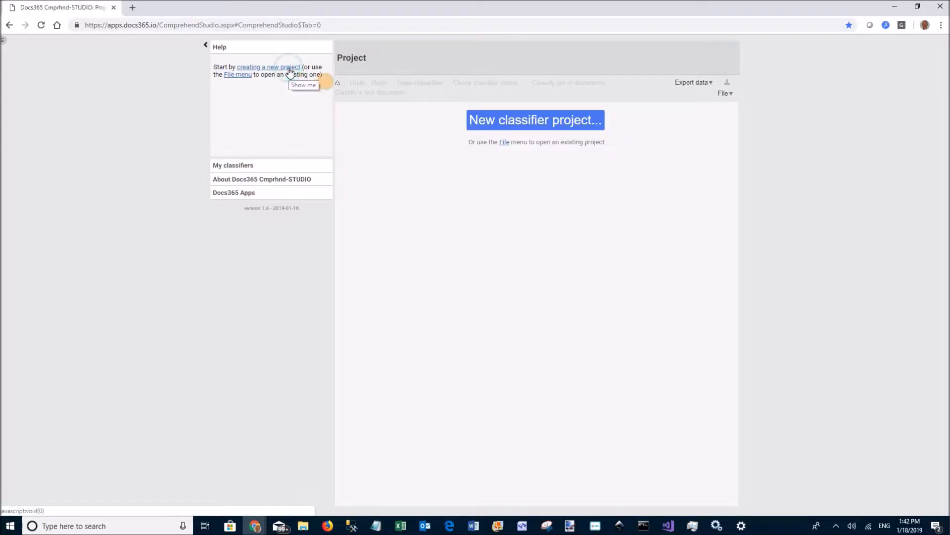
click(238, 76)
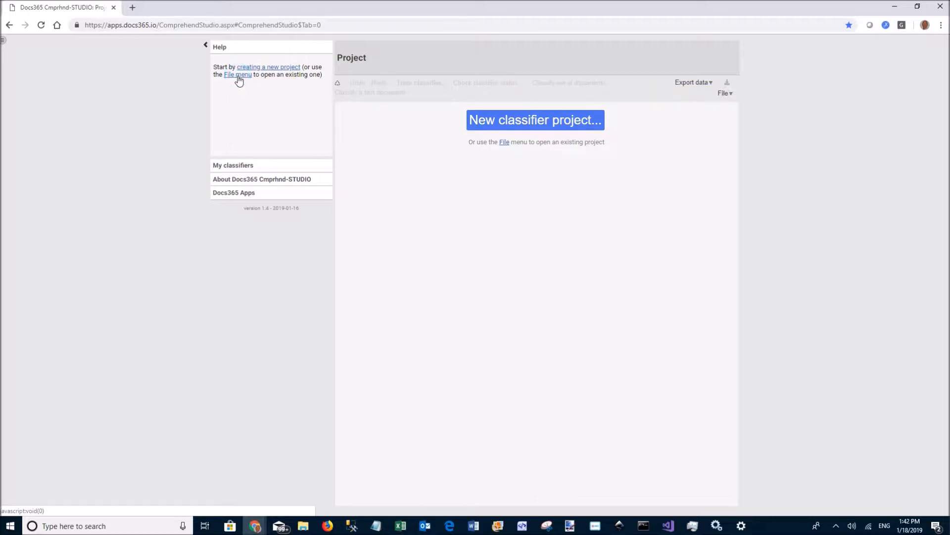
click(728, 94)
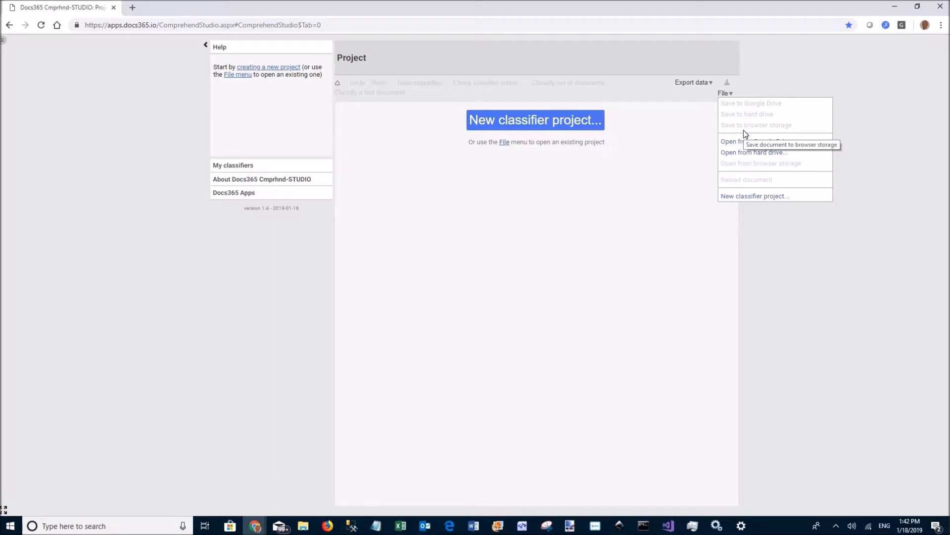
click(627, 174)
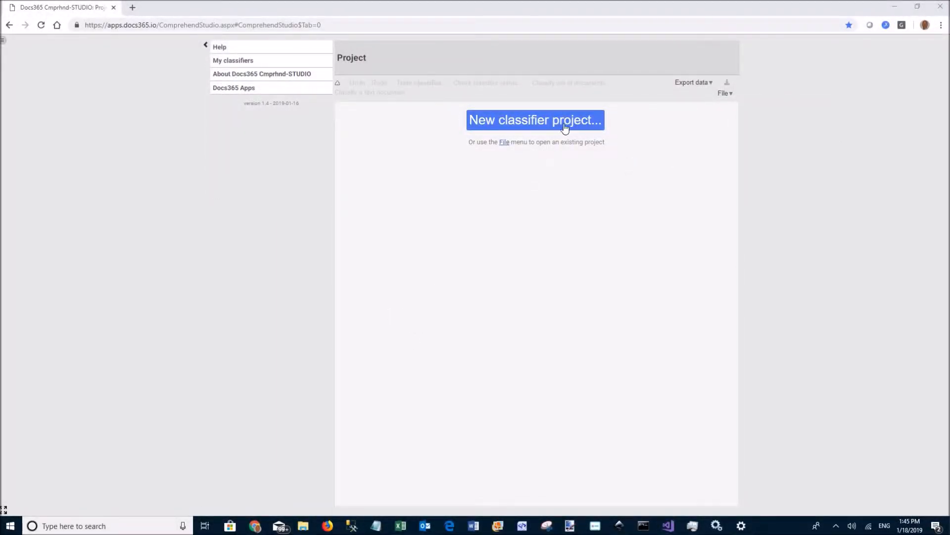
Step: Create a new classifier project titled Demo
click(562, 123)
text(Demo)
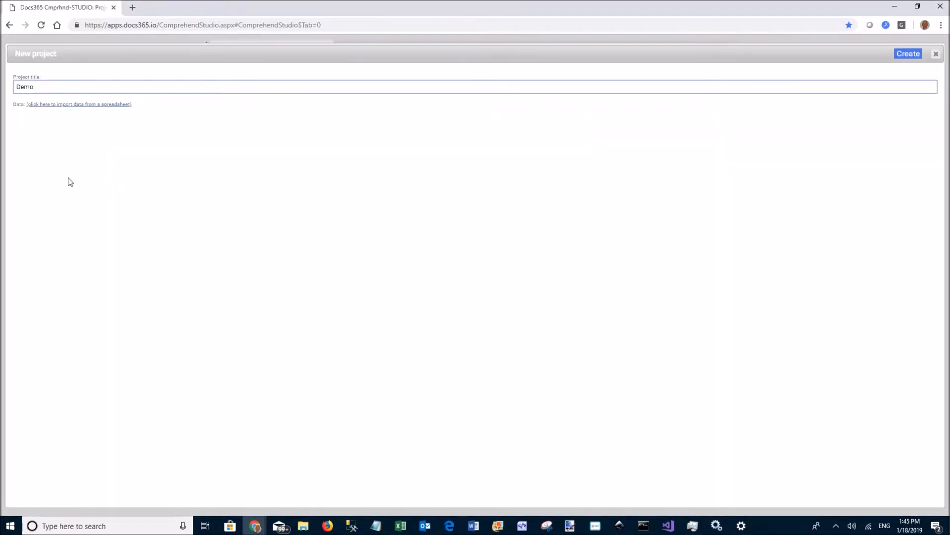
click(909, 54)
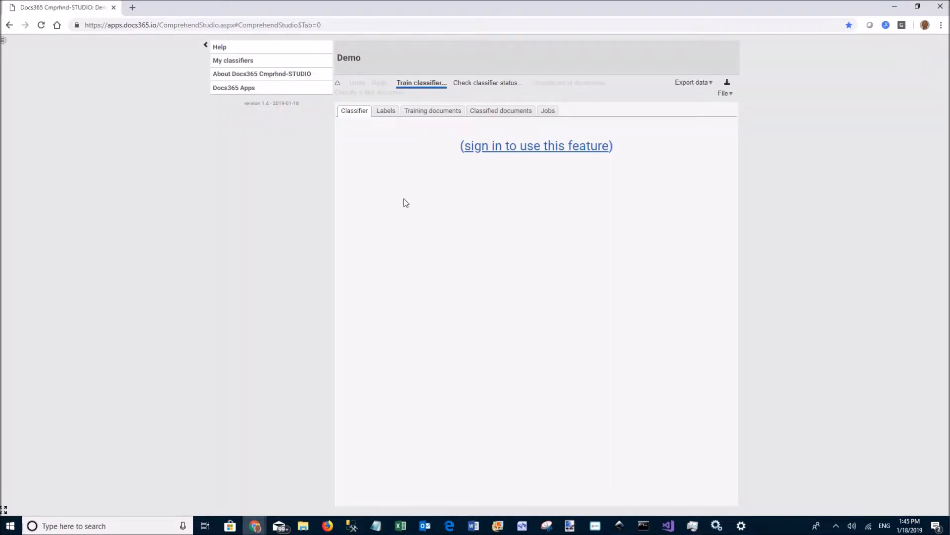
Step: Show the help instructions and add a label named Label-A in group G1 to the project's labels
click(387, 112)
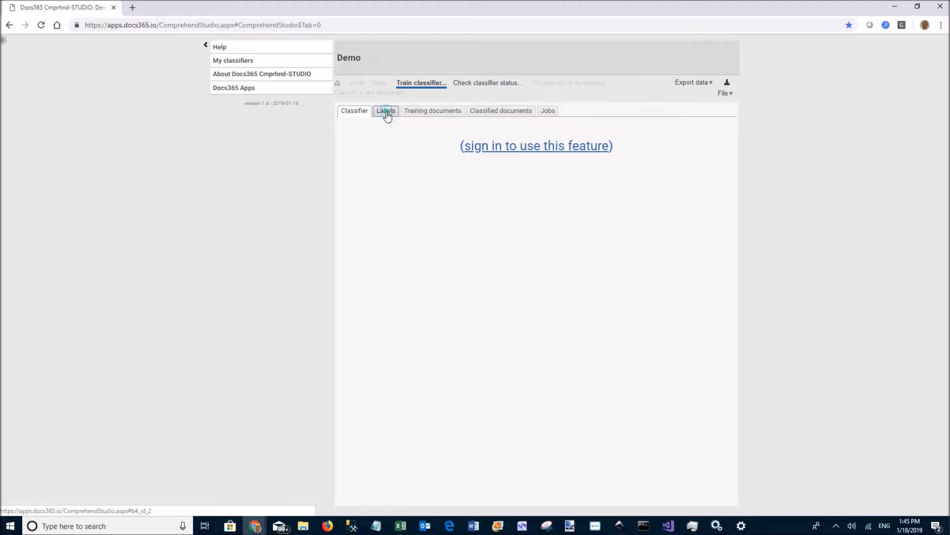
click(221, 48)
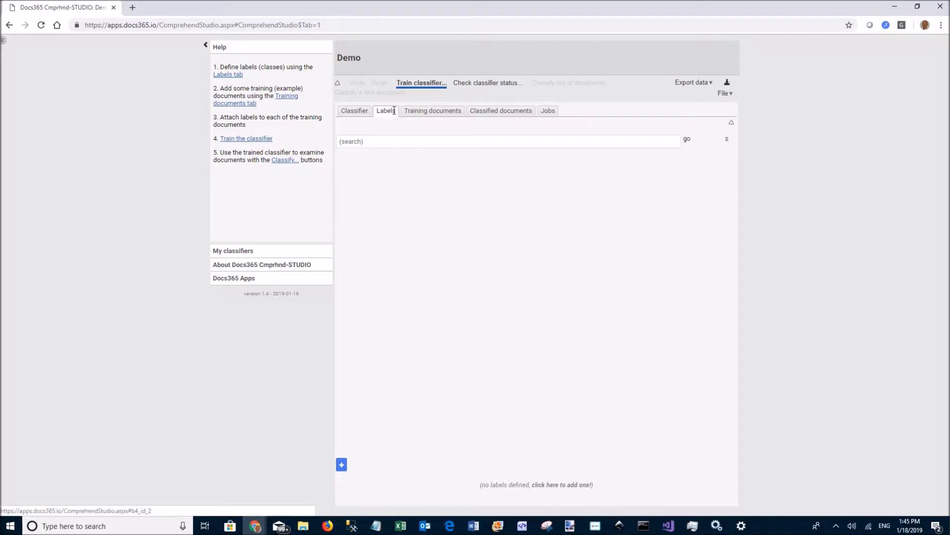
click(342, 464)
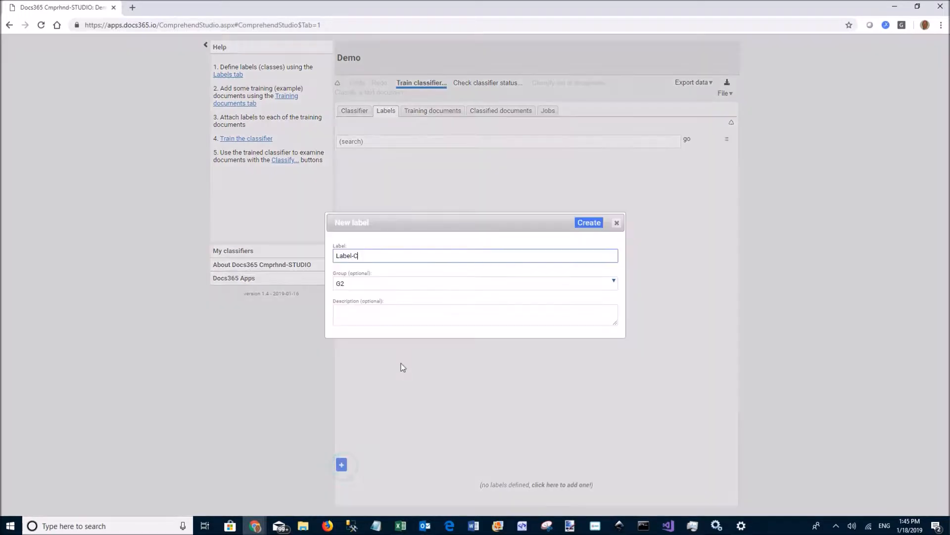
key(BackSpace)
text(A)
click(357, 285)
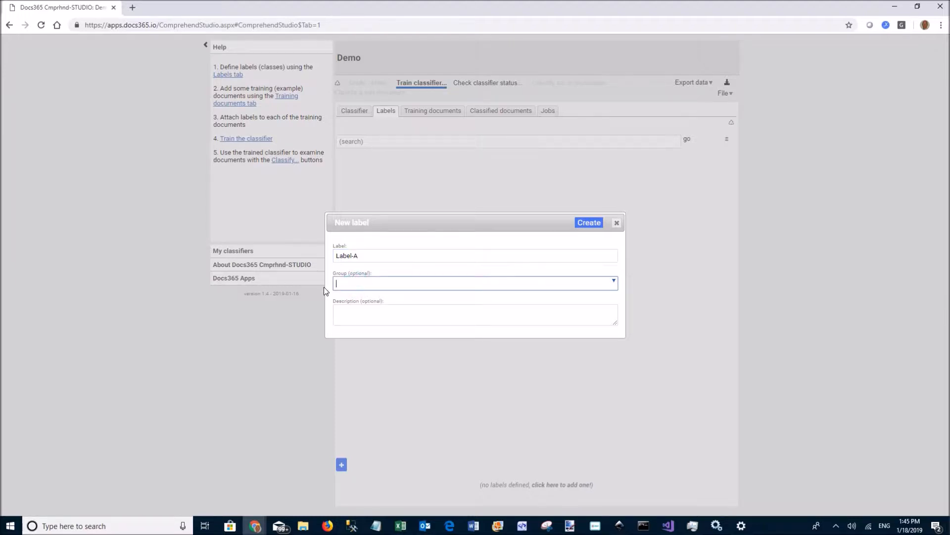
text(G1)
click(589, 223)
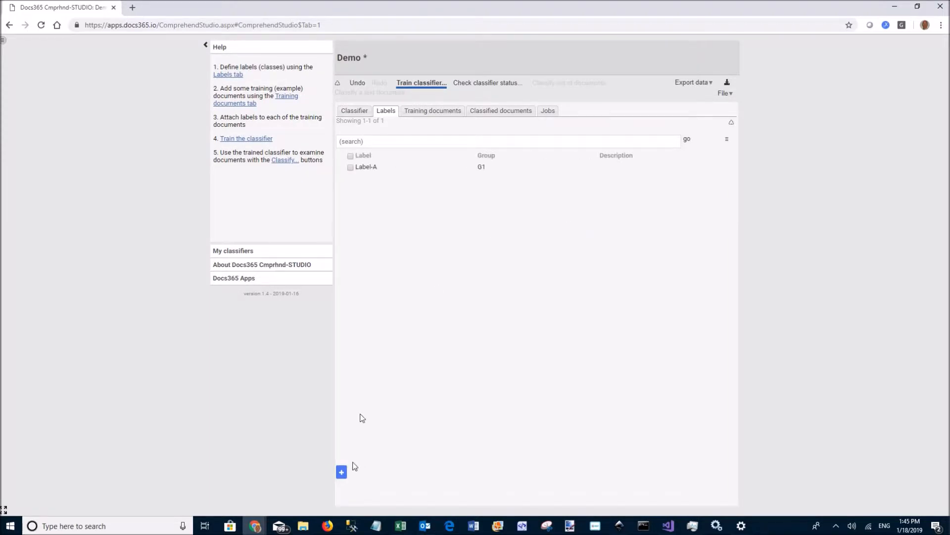
Step: Add a second label named Label-B in group G1
click(341, 472)
key(BackSpace)
text(B)
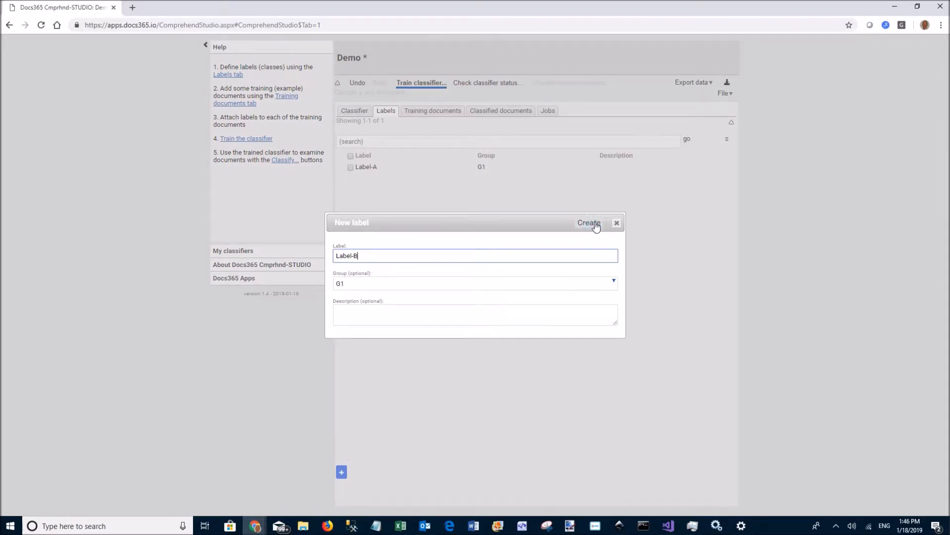
click(596, 224)
Step: Add a label named Label-C in group G2 and look at the edit form of Label-A
click(341, 472)
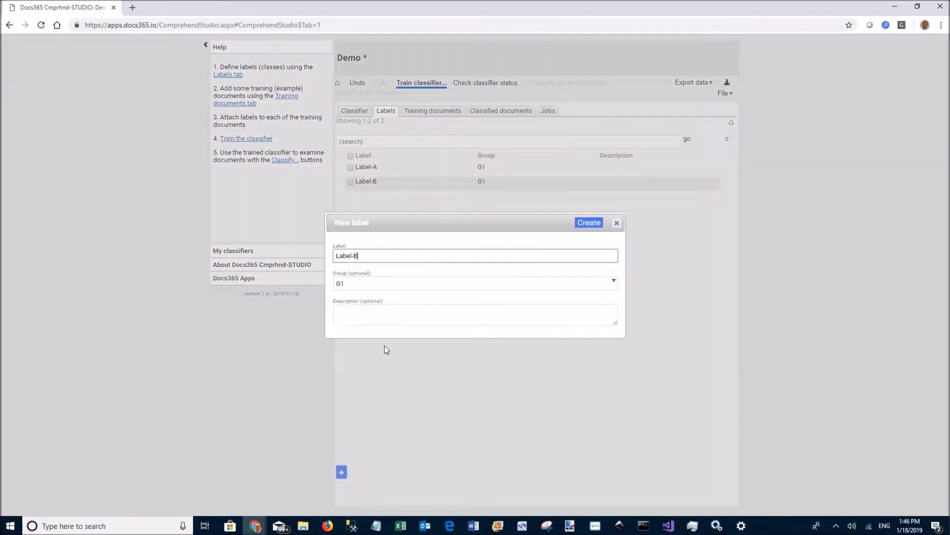
click(362, 283)
key(BackSpace)
text(2)
click(590, 224)
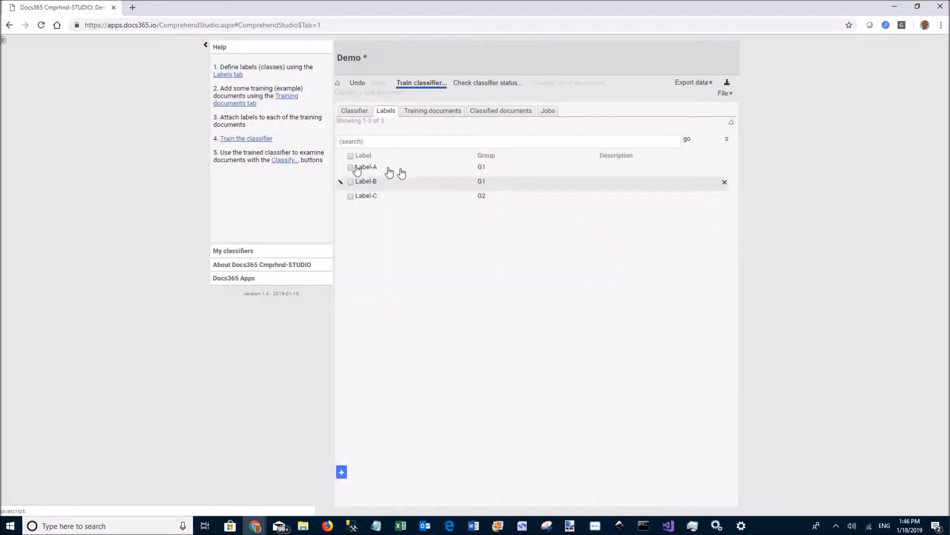
click(341, 167)
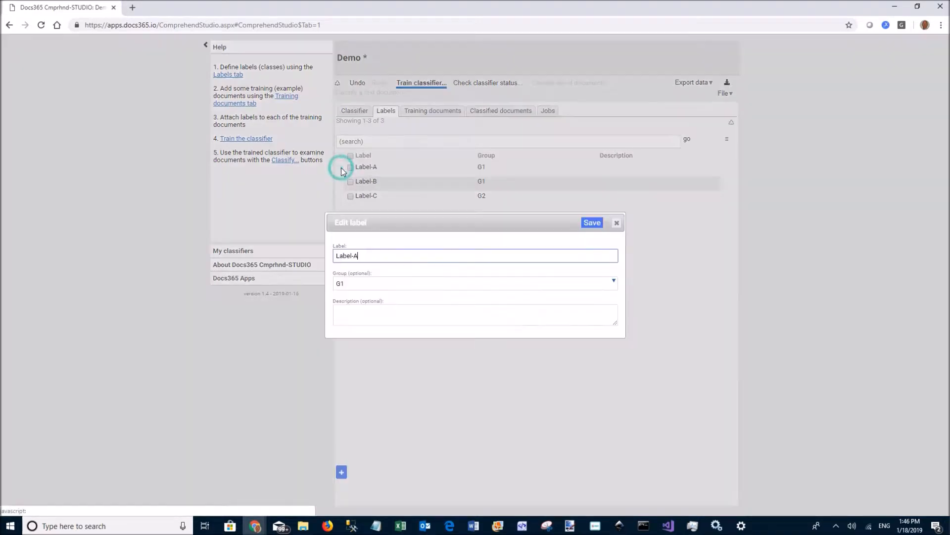
click(617, 223)
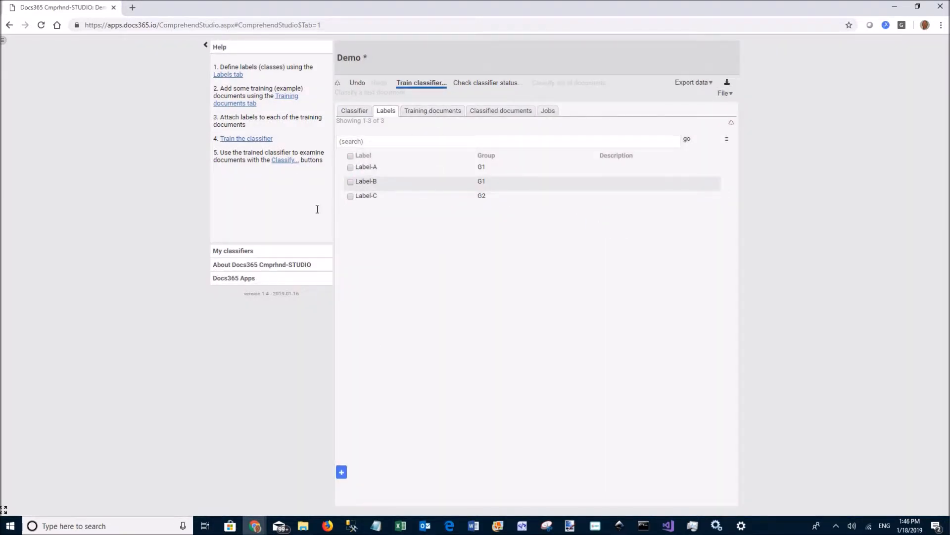
Step: Add a training document with the text "This is some text for document 1", labelled G1:Label-A and G1:Label-B
click(430, 111)
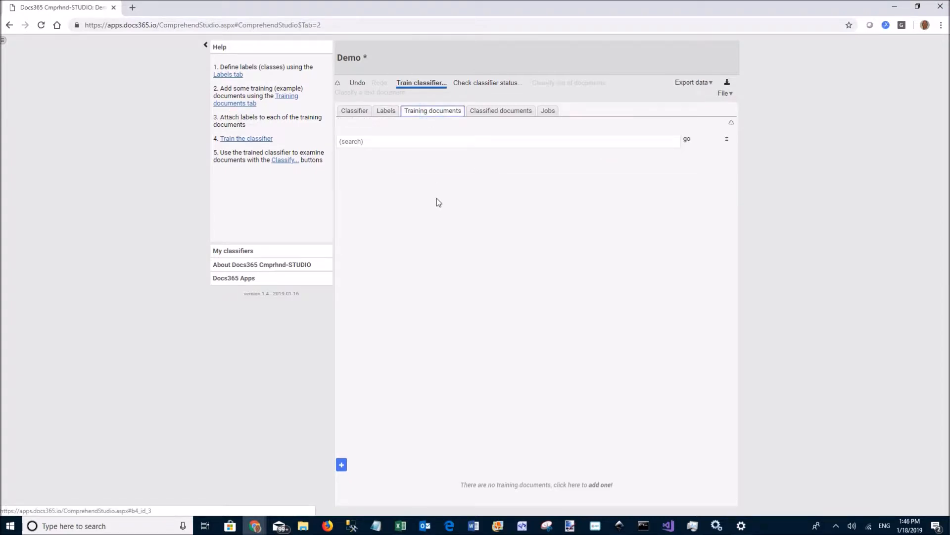
click(342, 464)
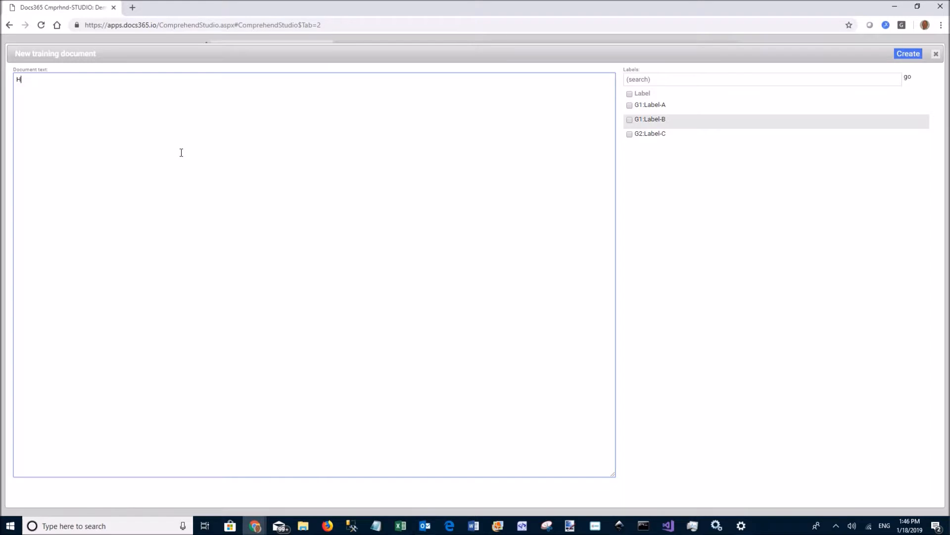
text(This is some tyext for document 1)
click(629, 106)
click(632, 120)
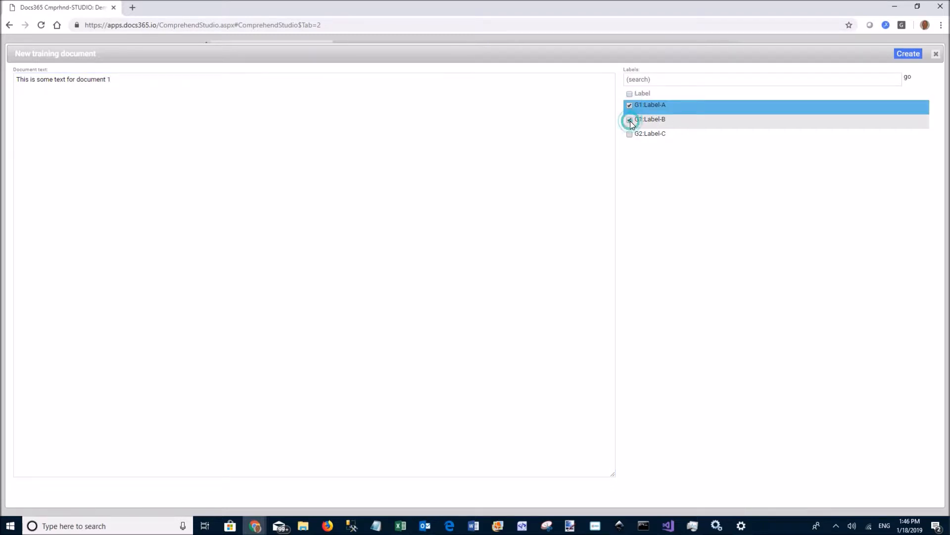
click(908, 59)
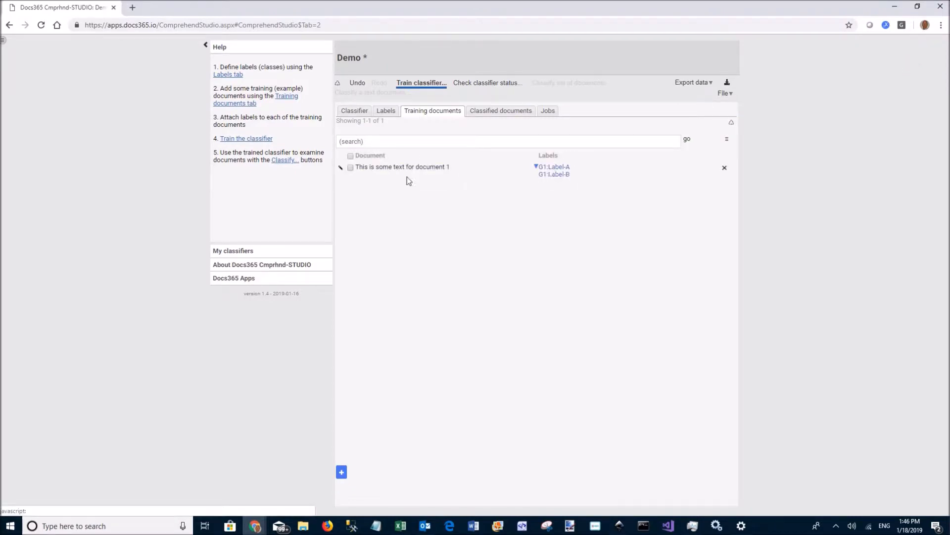
Step: Add a second training document with the text "Another document", labelled G2:Label-C
click(342, 472)
click(158, 106)
text(Another document)
click(630, 134)
click(908, 53)
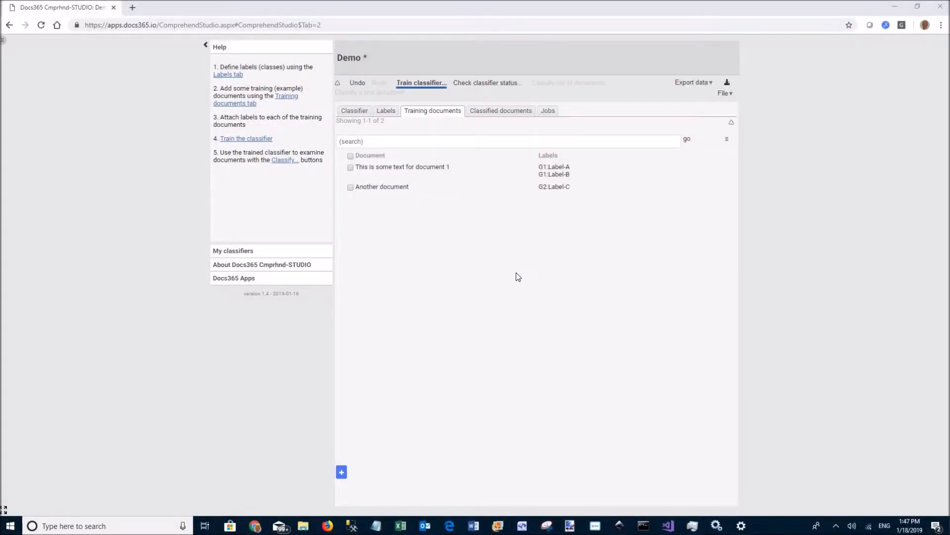
Step: Sign in to use the classifier feature and start training the Demo project's classifier
click(363, 112)
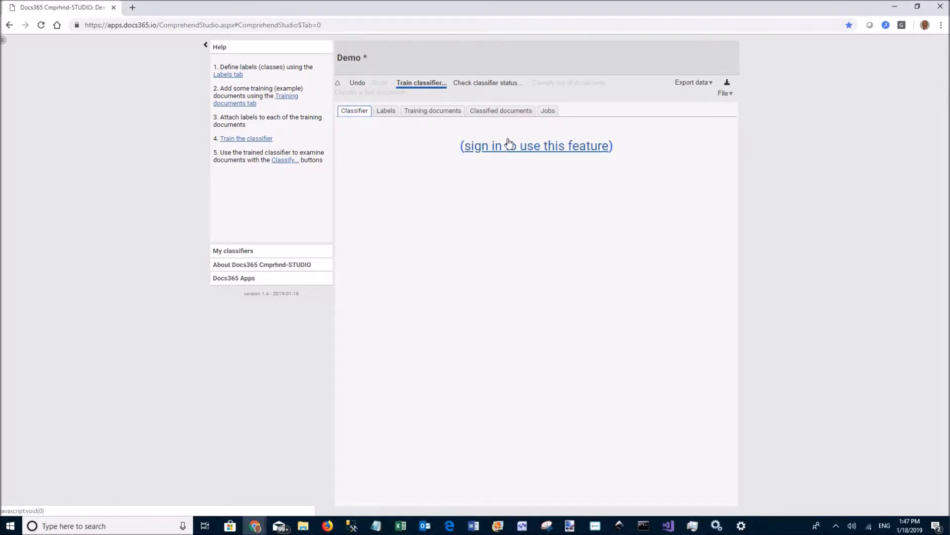
click(509, 149)
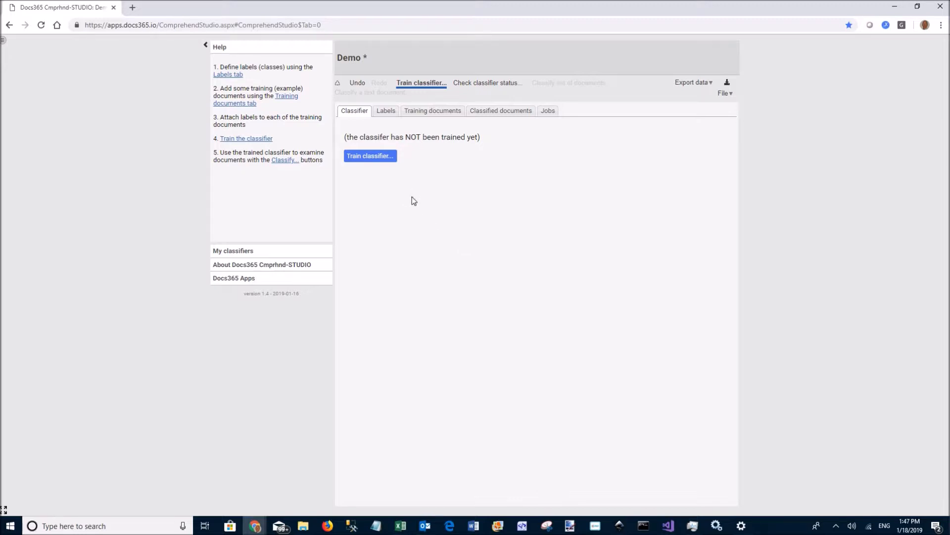
click(380, 158)
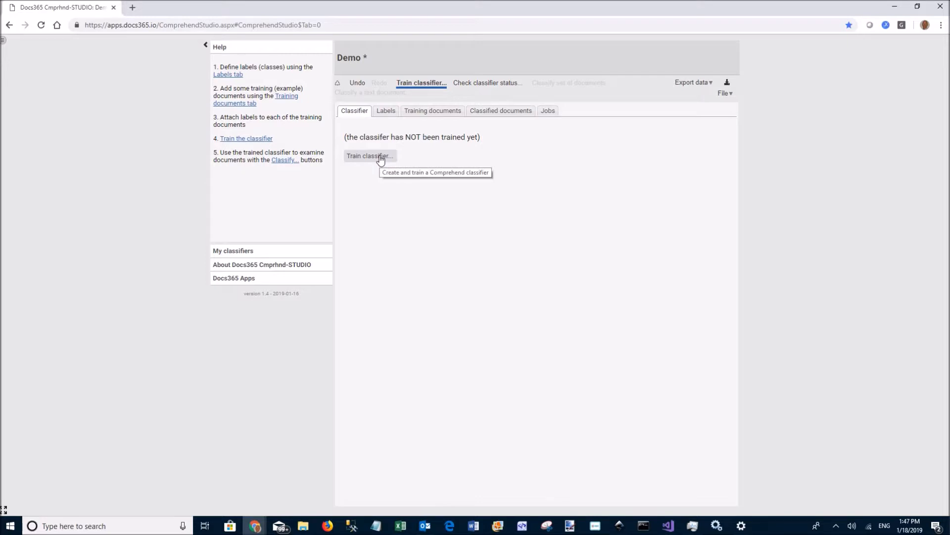
click(380, 157)
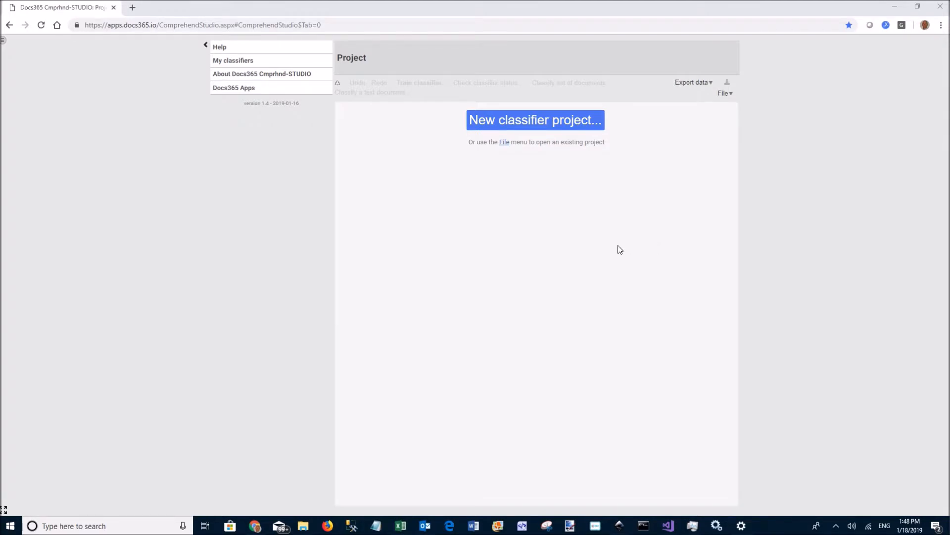
Step: Start a new classifier project and title it Demo2
click(595, 121)
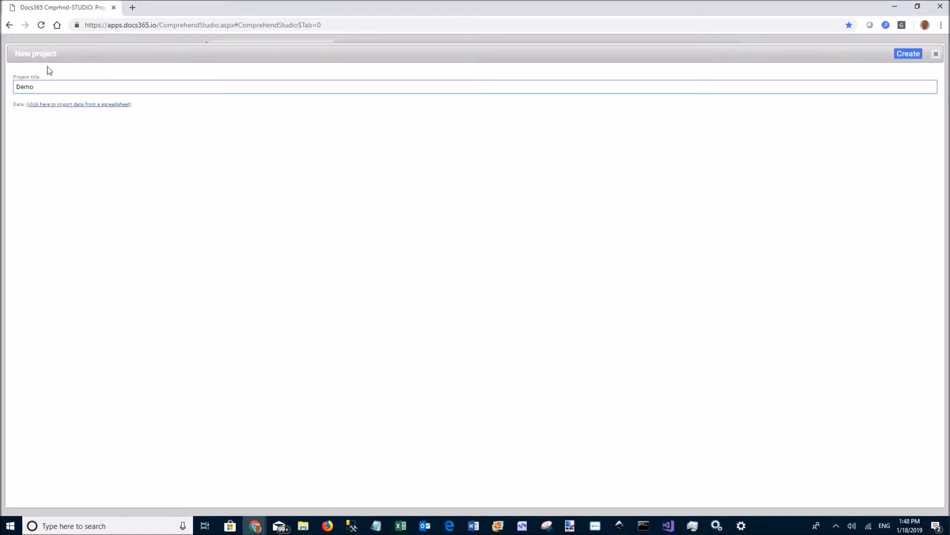
click(39, 86)
text(2)
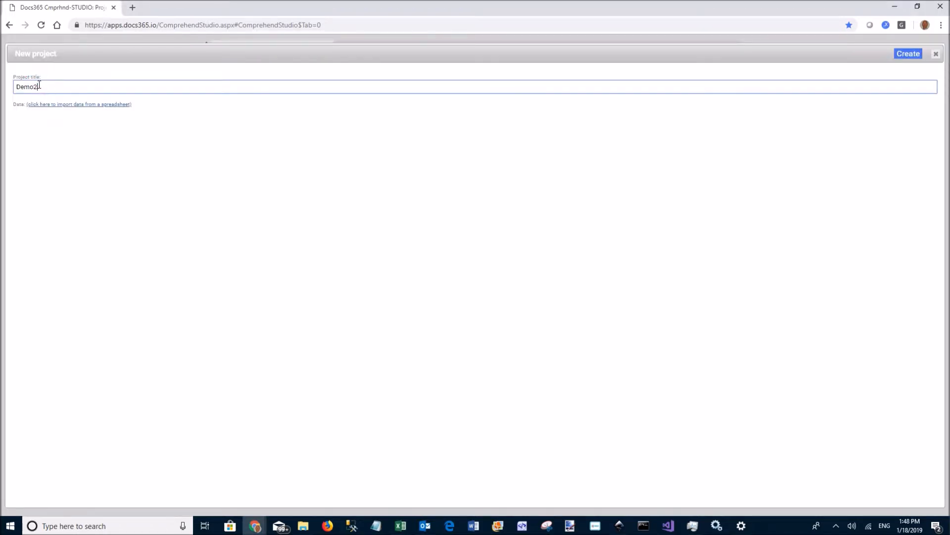
Step: Import the job-title labels and training documents from a local spreadsheet file into the new Demo2 project
click(72, 105)
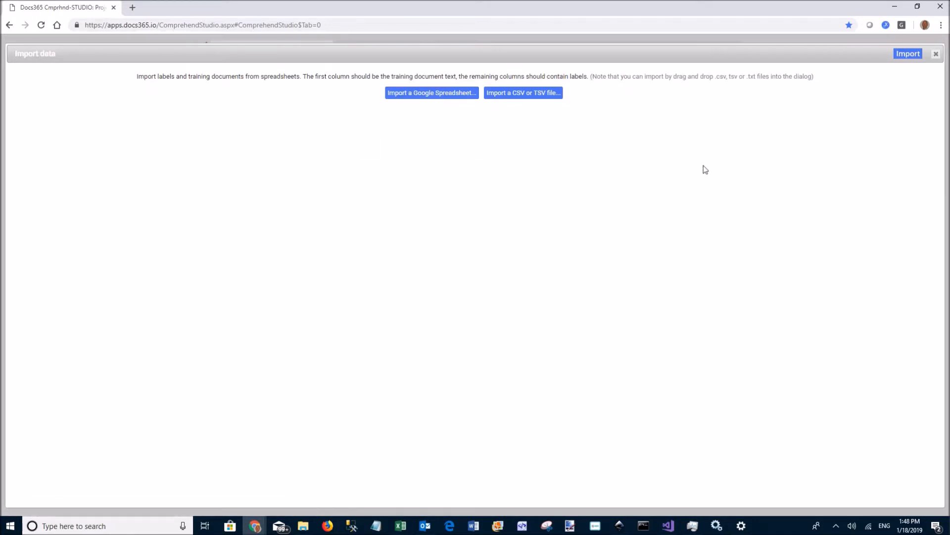
click(303, 525)
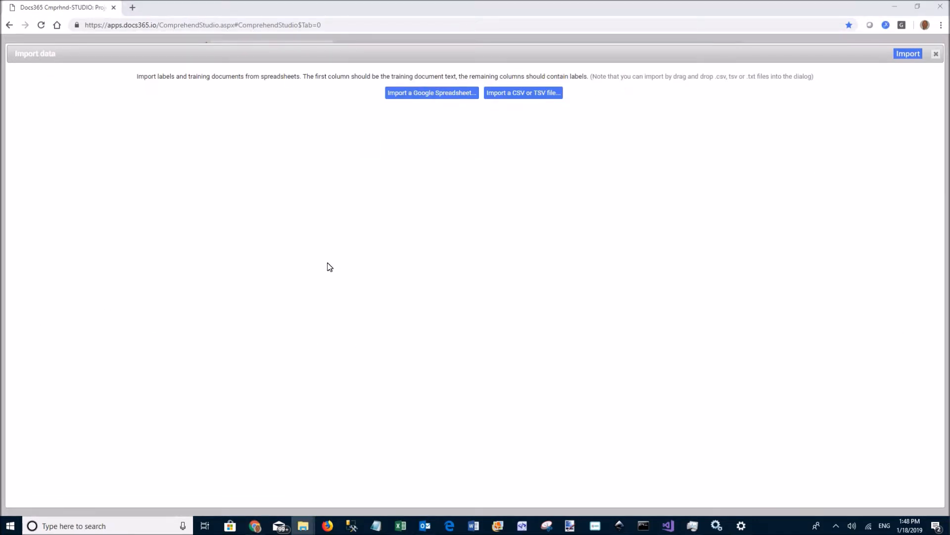
drag(648, 295, 382, 223)
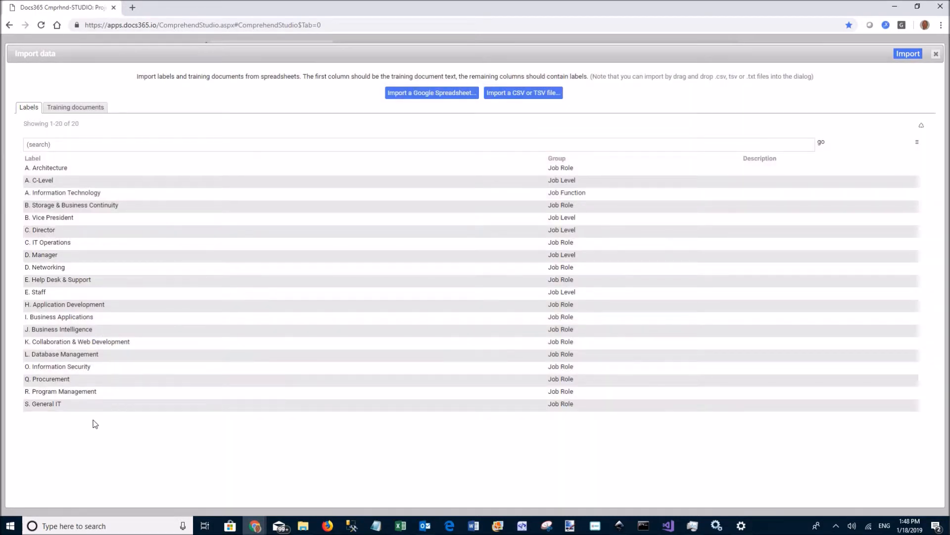
click(88, 107)
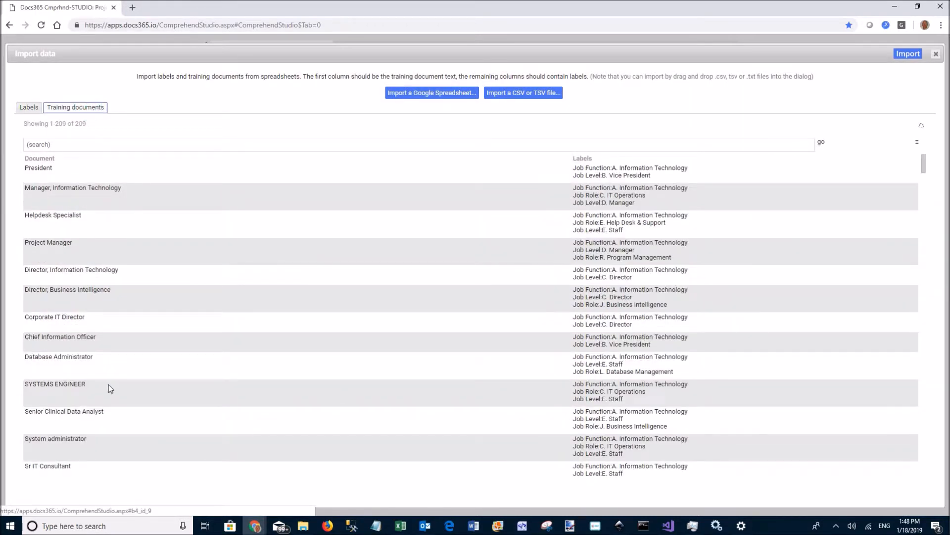
click(904, 54)
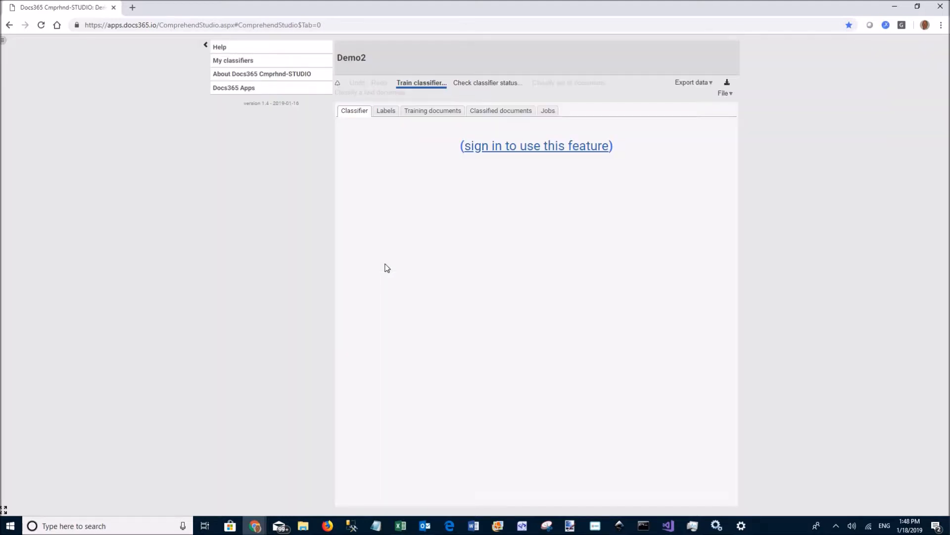
Step: Review the imported labels and training documents in the Demo2 project
click(385, 111)
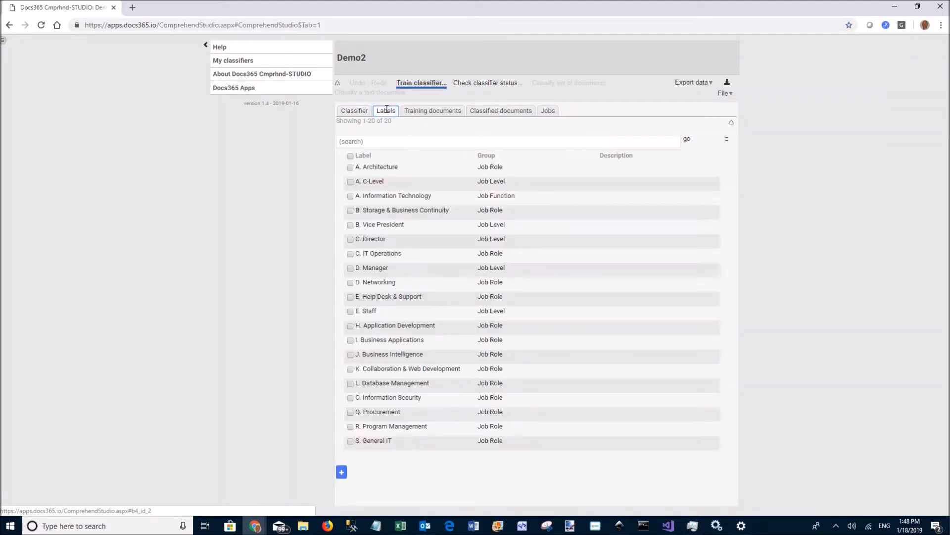
click(435, 114)
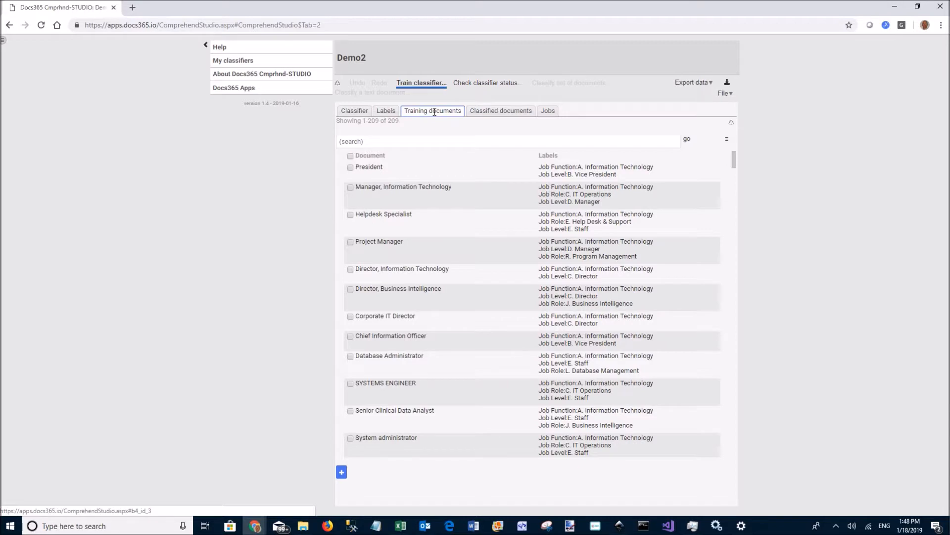
click(386, 111)
click(354, 111)
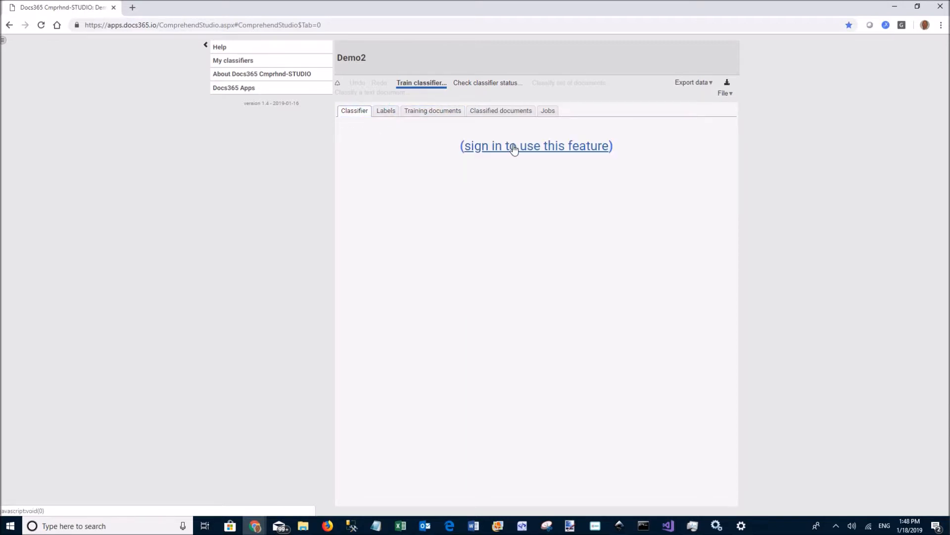
Step: Sign in to use the classifier feature and train the Demo2 classifier, closing the training status dialog
click(514, 148)
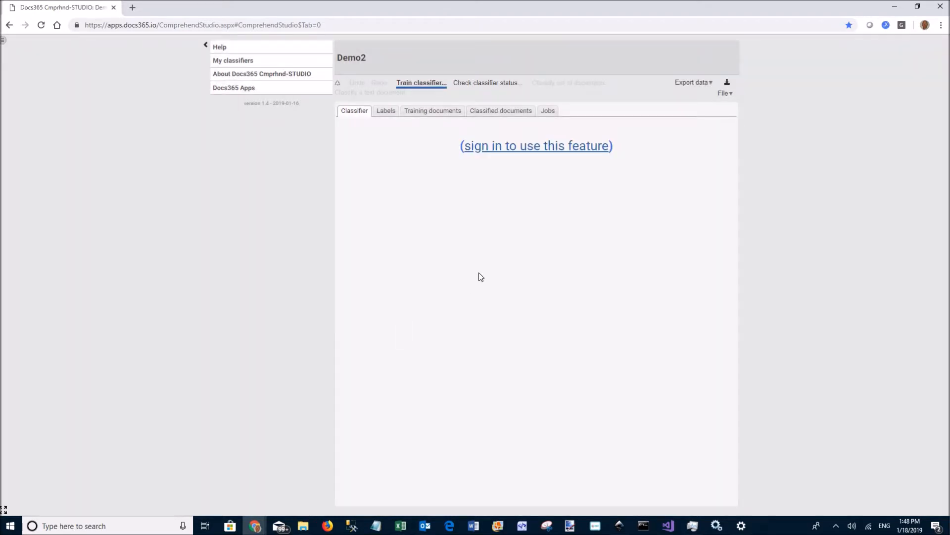
click(384, 155)
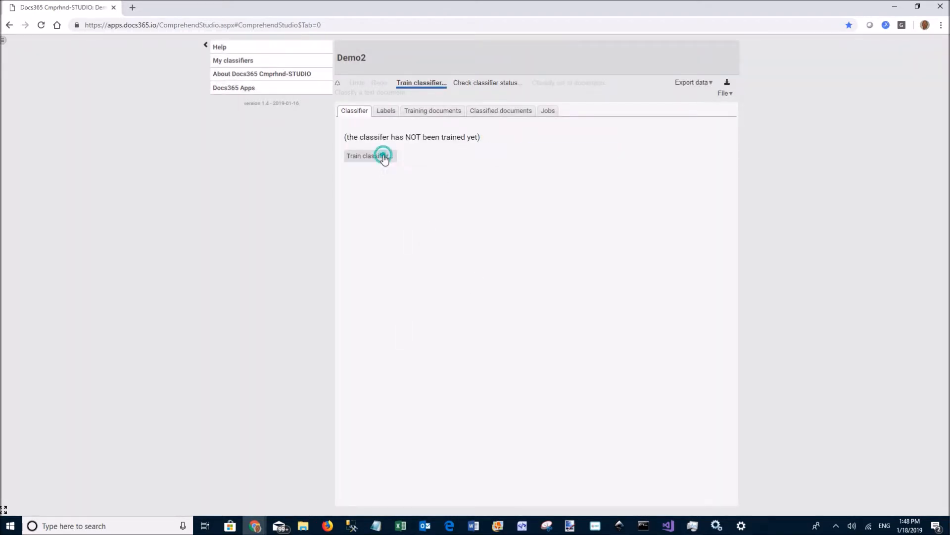
click(476, 207)
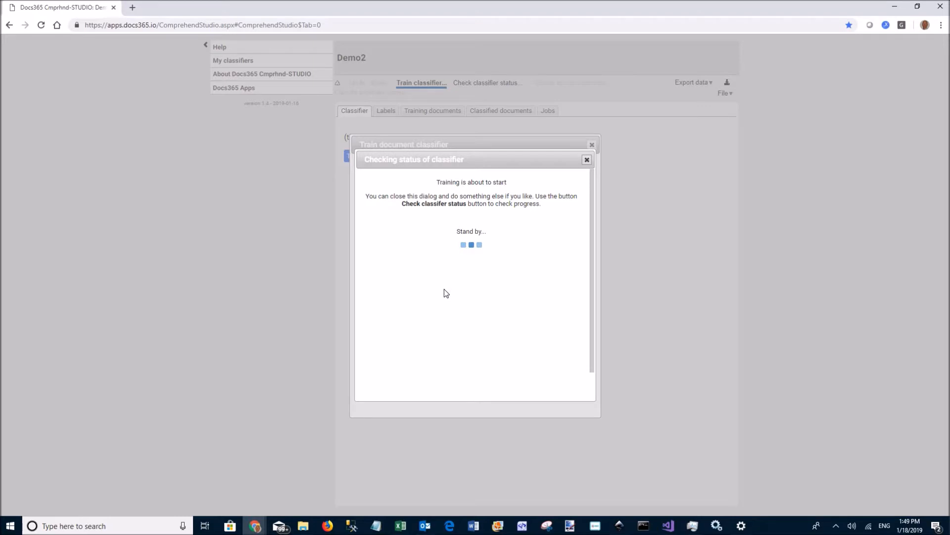
click(587, 159)
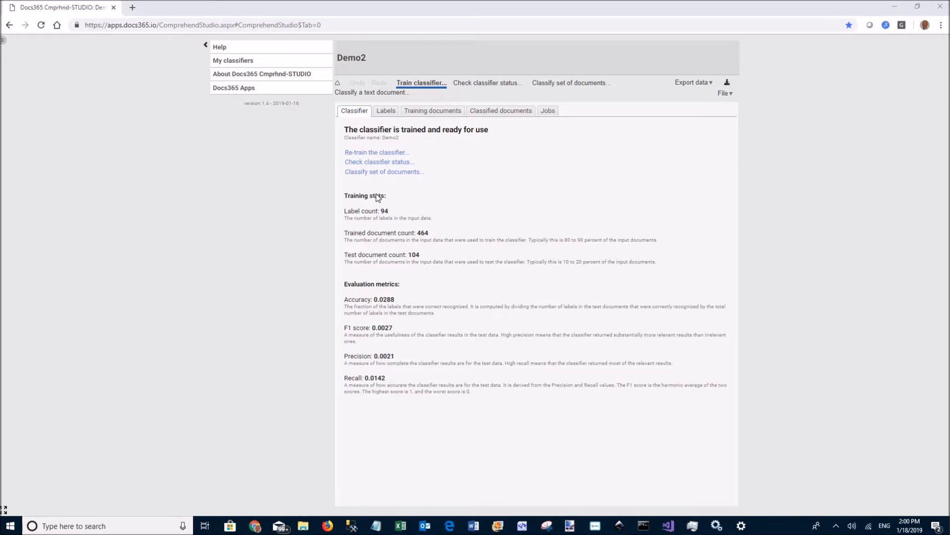
Step: Load a local file of job titles as the set of documents to classify and start the classification job Job1
click(393, 172)
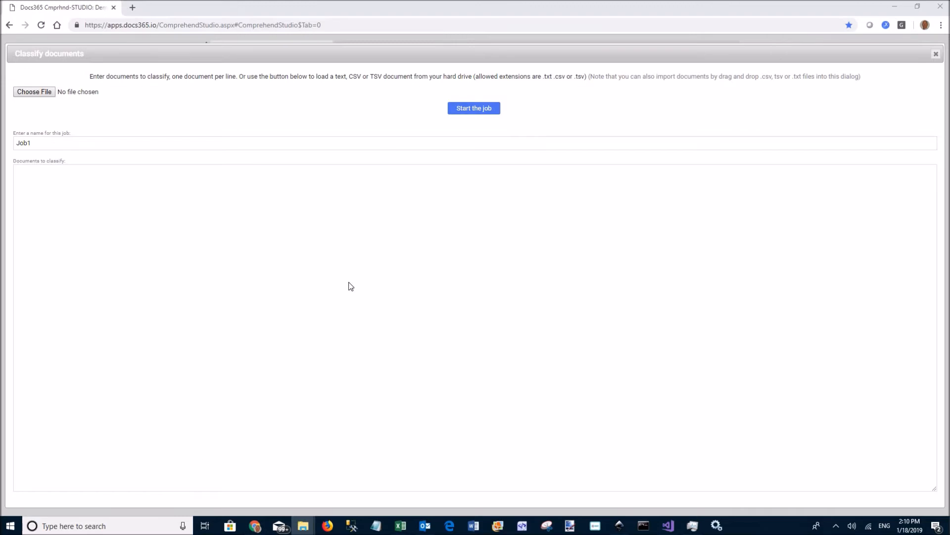
drag(428, 256, 325, 254)
click(92, 282)
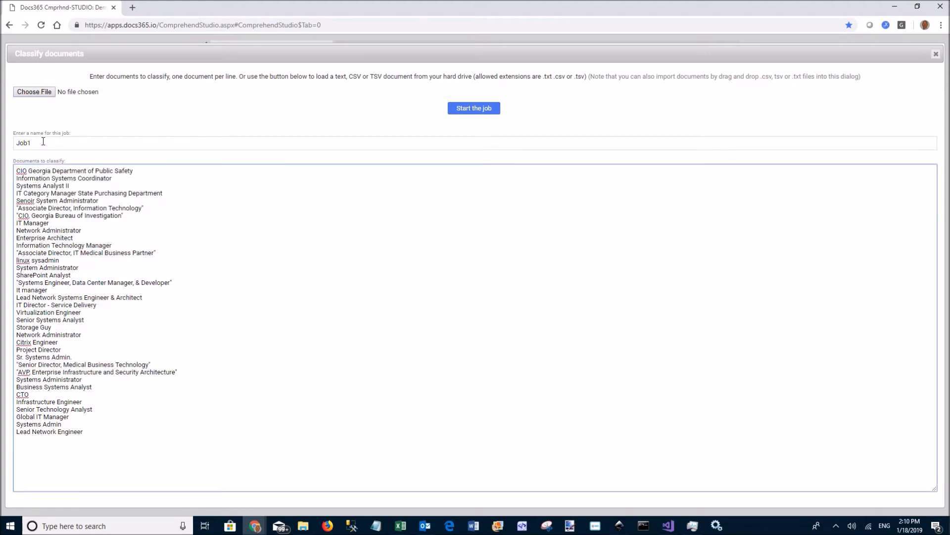
click(484, 111)
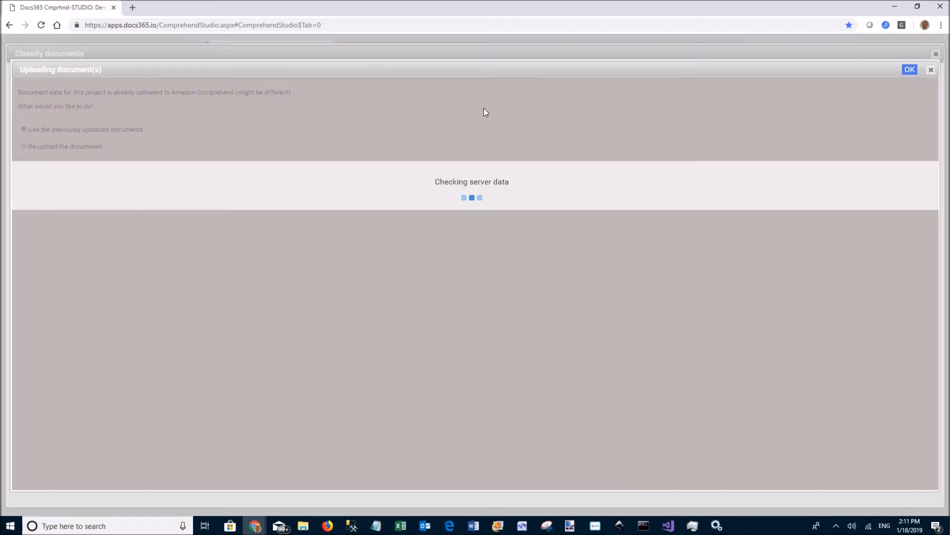
key(Return)
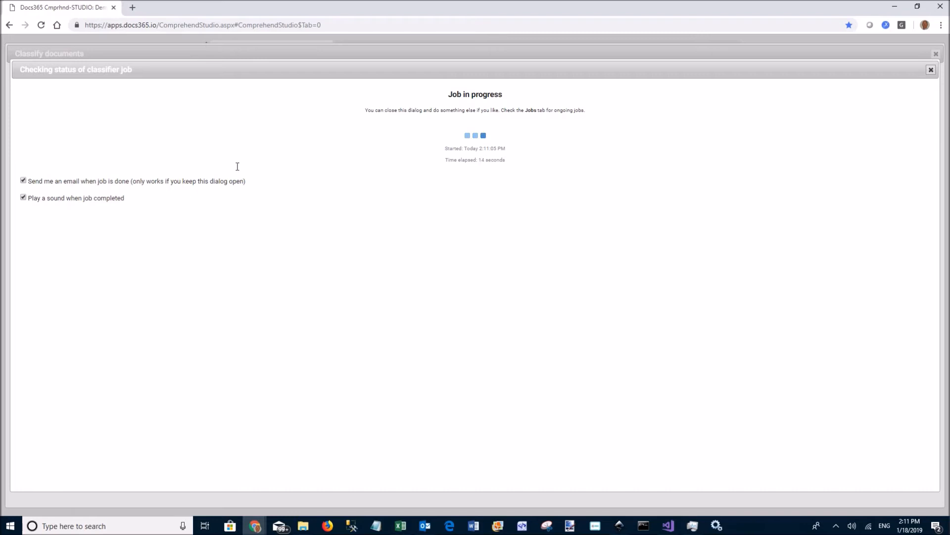
click(931, 71)
Step: Expand the project view to full width and check the status of classification job job1
click(3, 509)
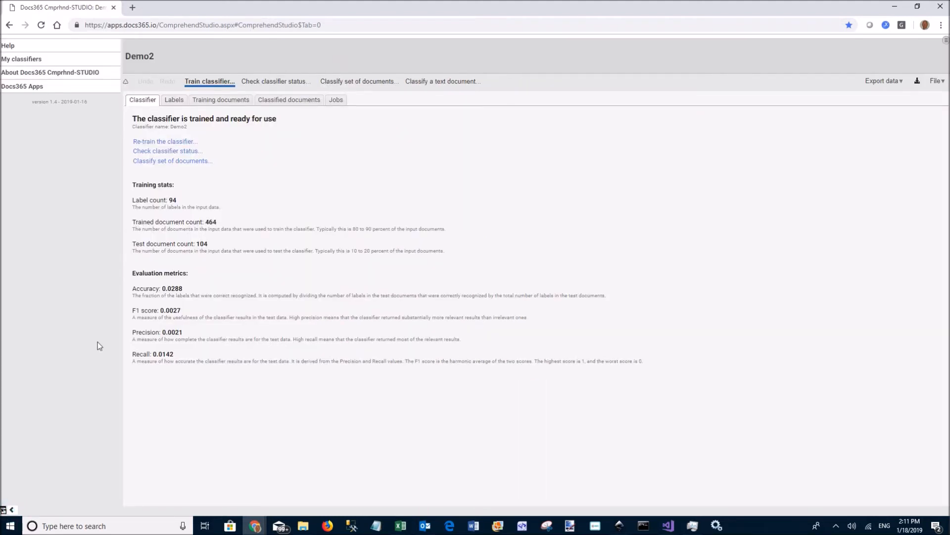
click(336, 99)
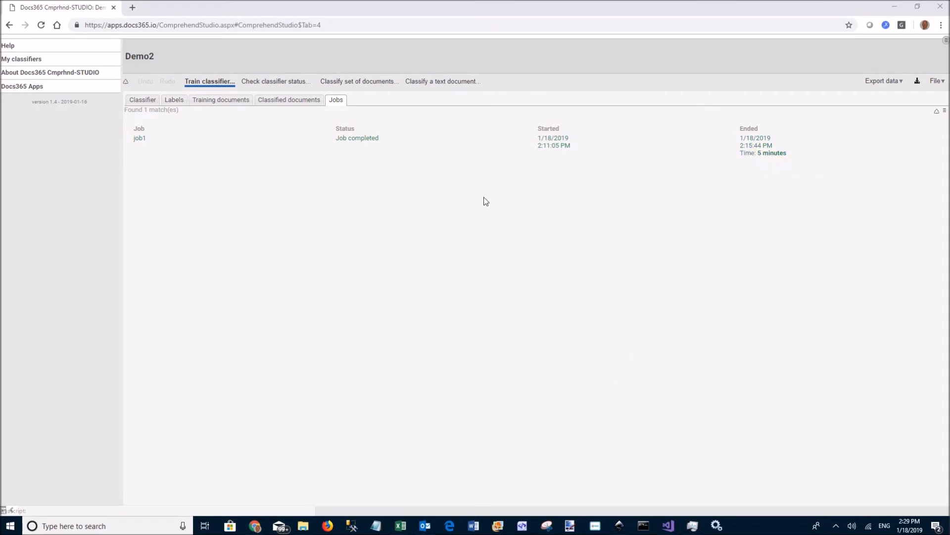
click(140, 141)
click(151, 141)
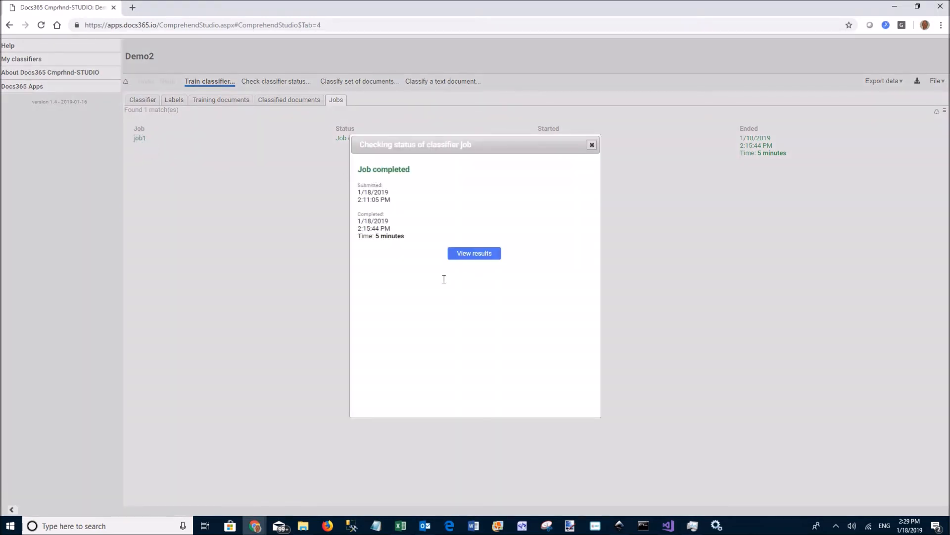
click(592, 145)
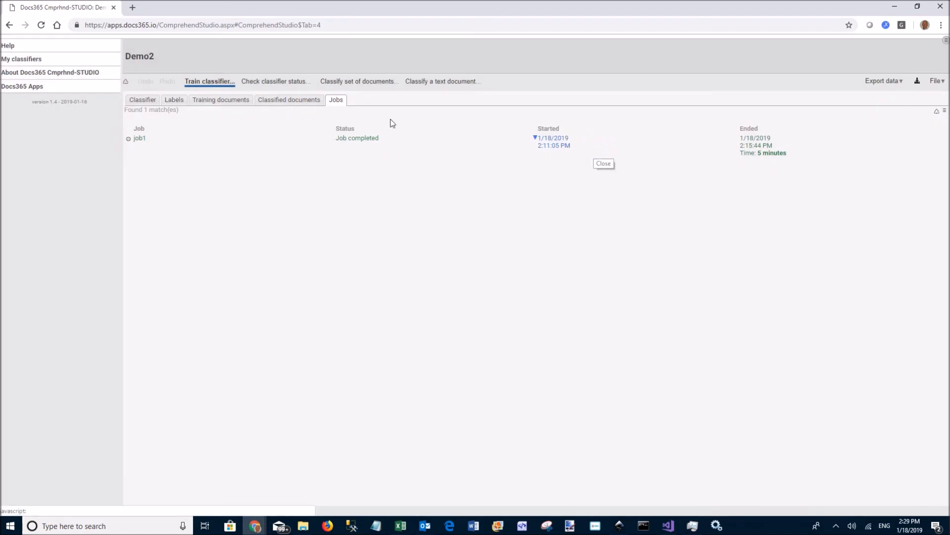
Step: View the classification result of job1 among the classified documents and close it
click(292, 100)
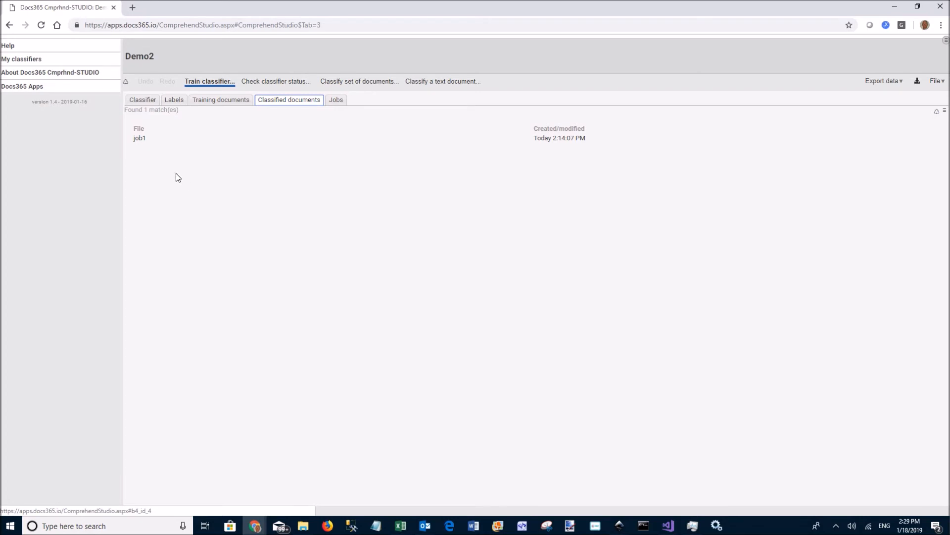
click(142, 144)
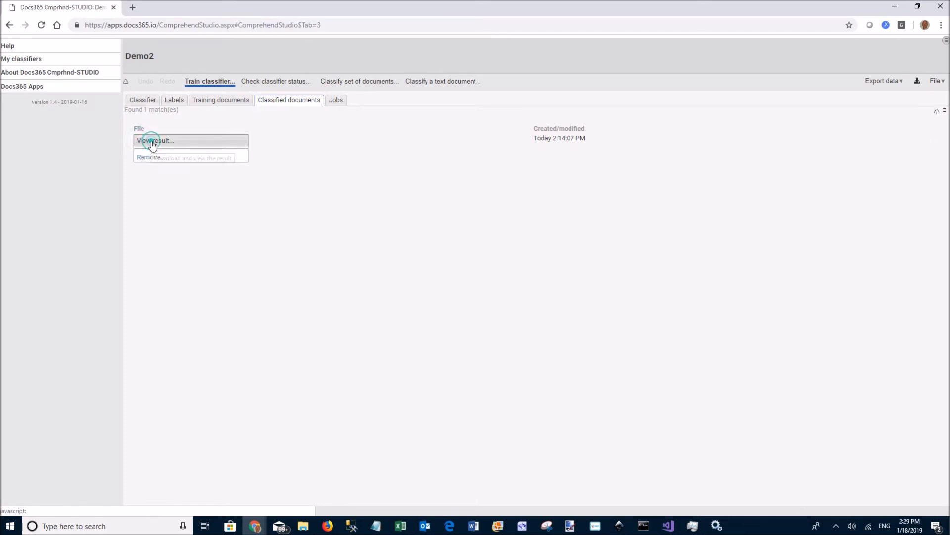
click(151, 143)
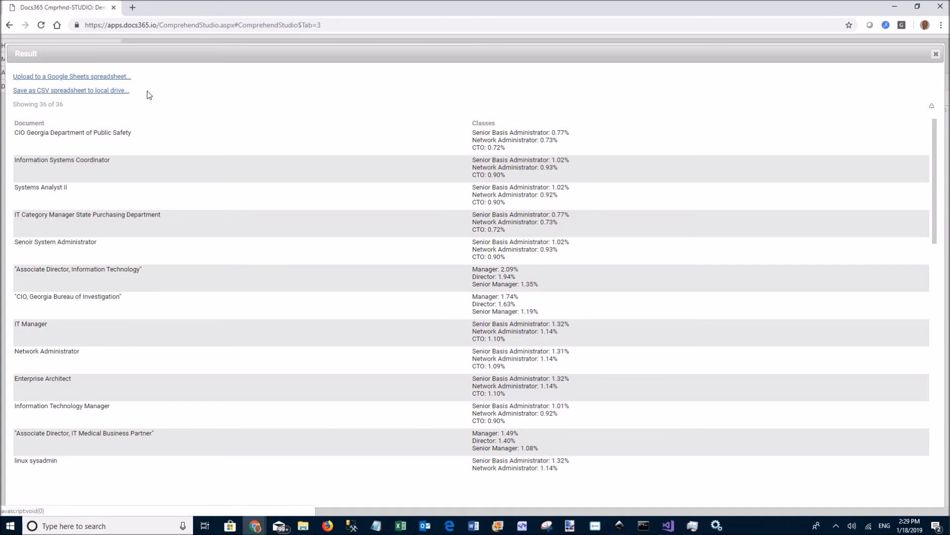
click(935, 58)
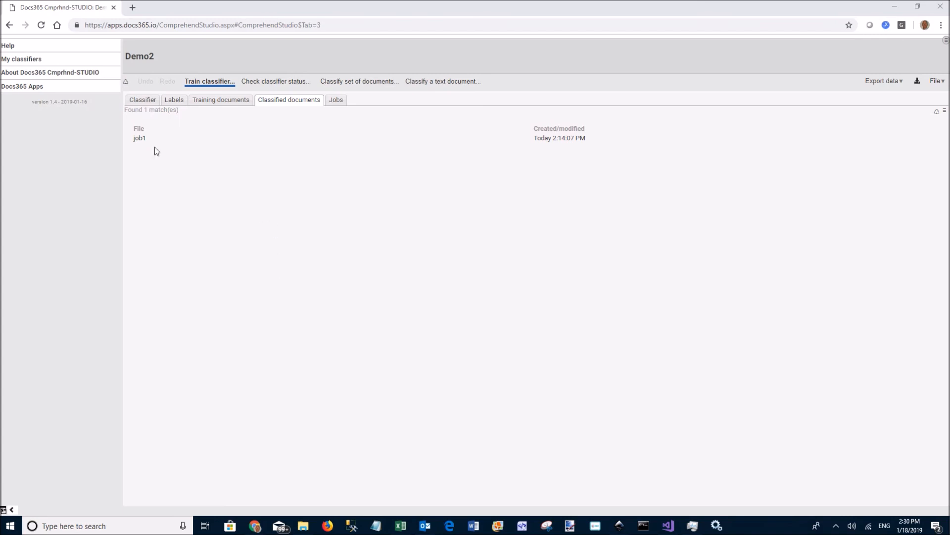
Step: Look through the saved classifiers, the information about Docs365 Cmprhnd-STUDIO, and the list of other Docs365 apps and add-ons
click(32, 59)
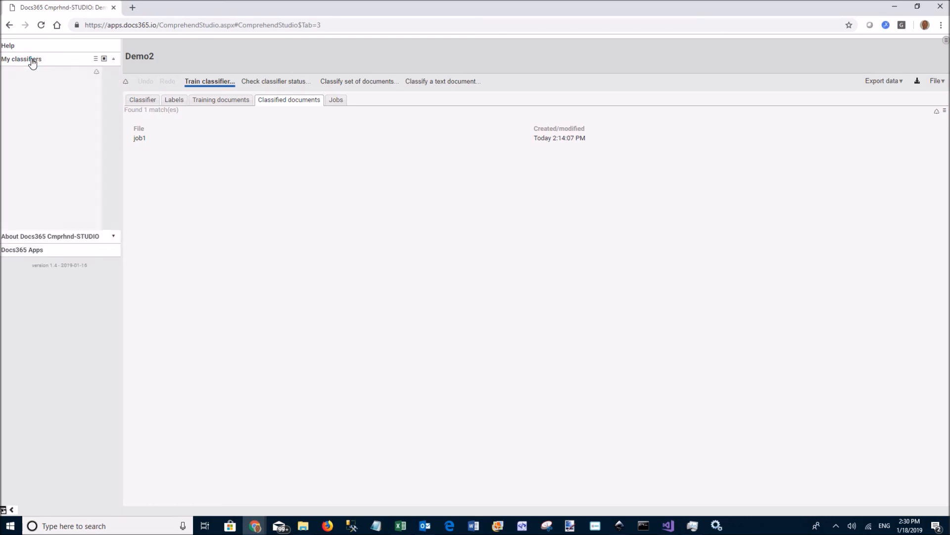
click(33, 60)
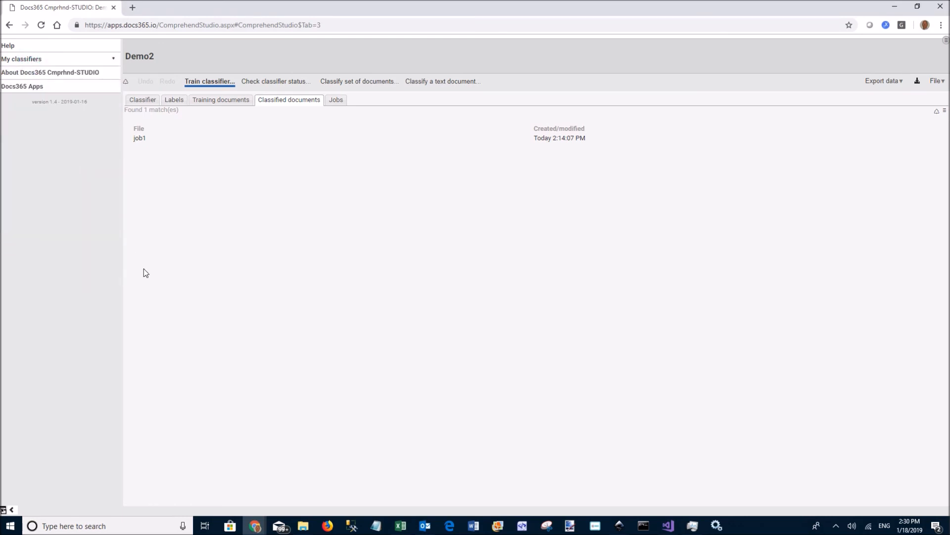
click(64, 74)
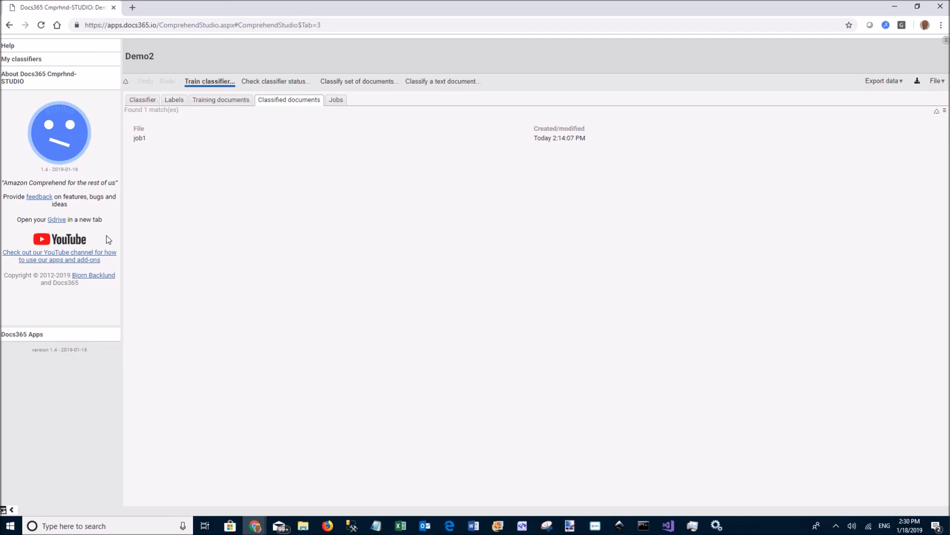
click(49, 77)
click(39, 87)
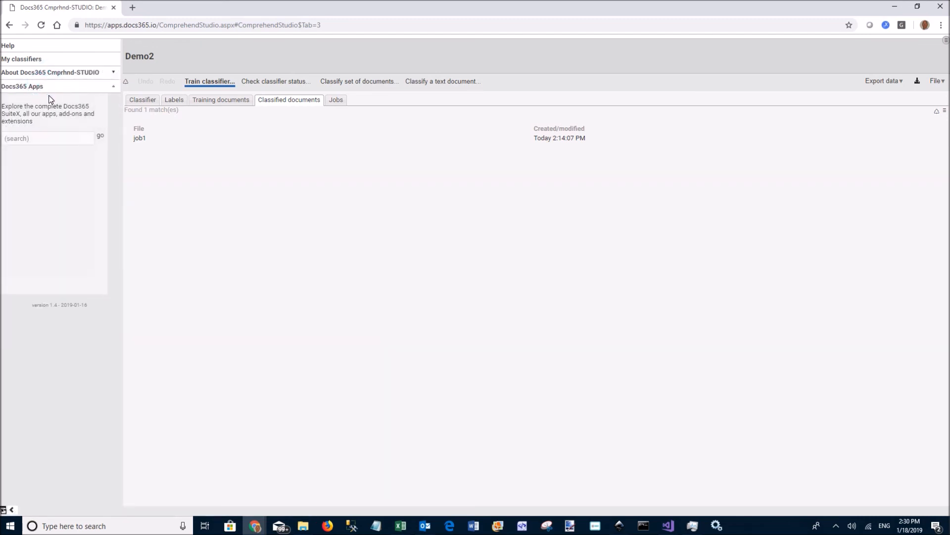
scroll(89, 213, down, 5)
scroll(91, 221, down, 10)
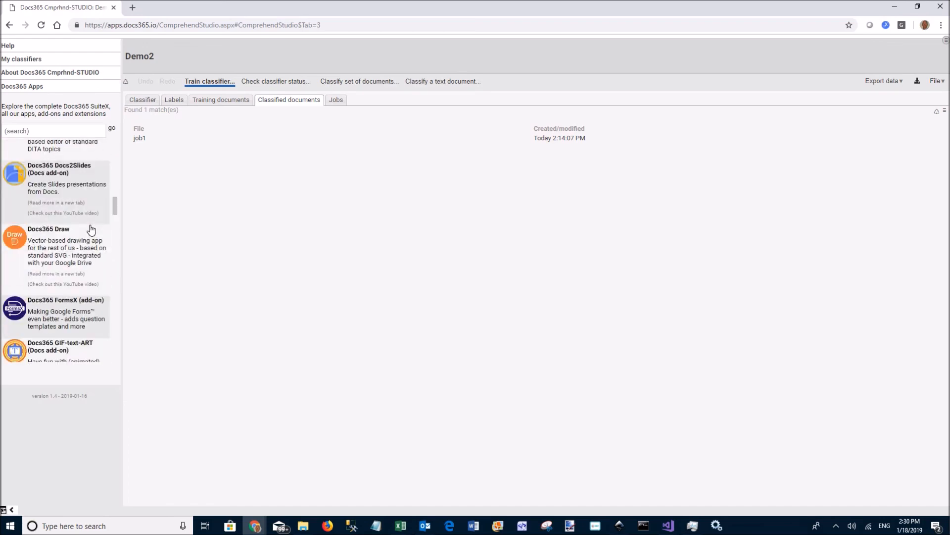
scroll(90, 229, up, 15)
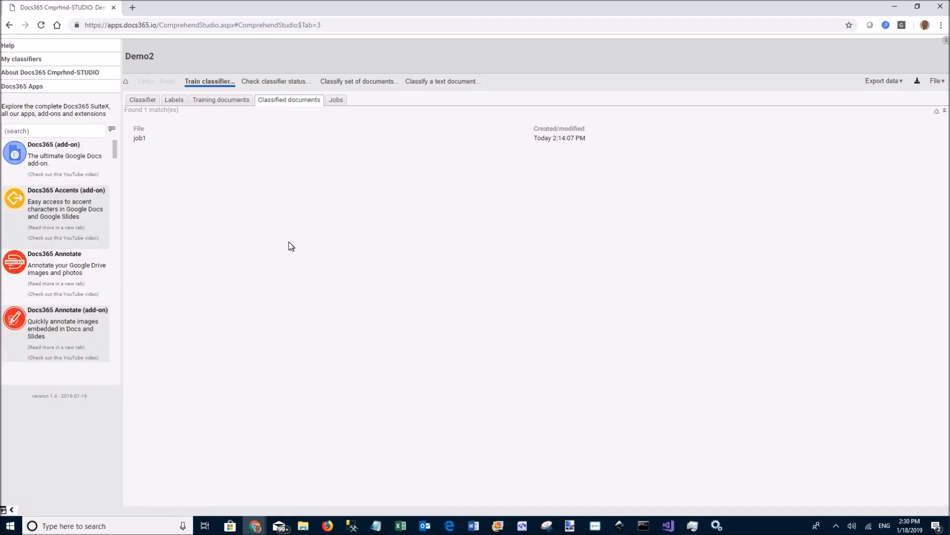